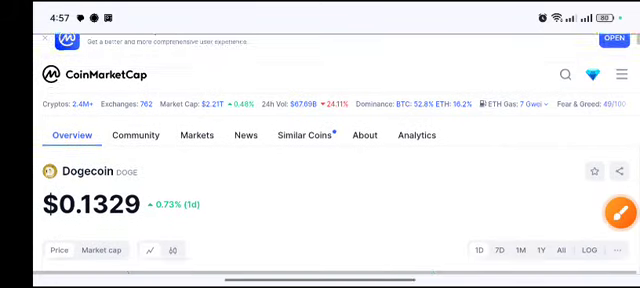
scroll(320, 160, "down", 2)
scroll(320, 160, "up", 2)
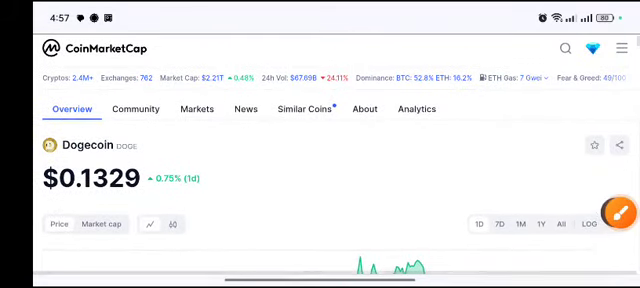
Draw a red circle around Dogecoin's 0.75% (1d) price change, then clear it
left_click(619, 212)
left_click_drag(253, 167, 245, 195)
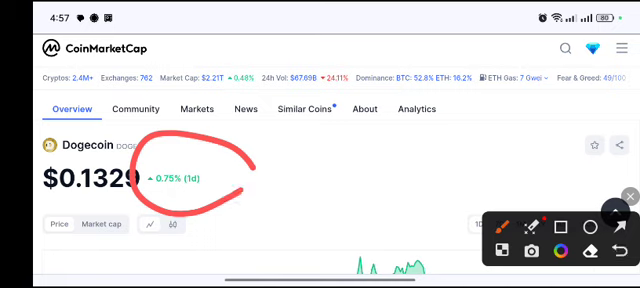
left_click(629, 195)
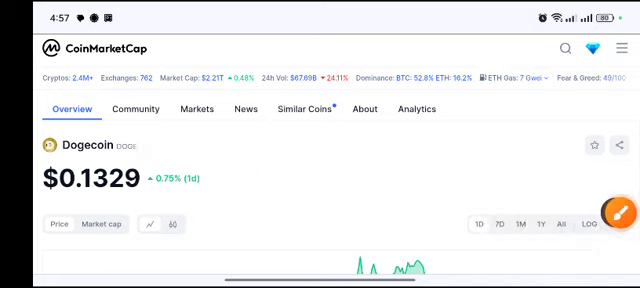
scroll(320, 180, "down", 2)
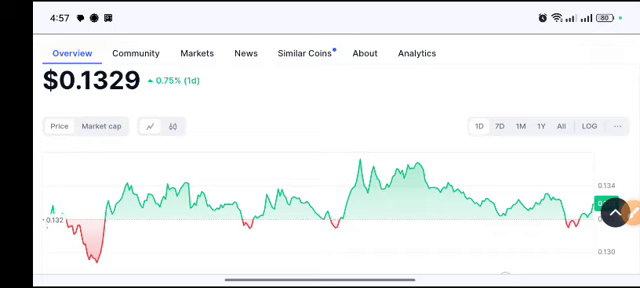
scroll(320, 180, "down", 2)
scroll(320, 180, "down", 3)
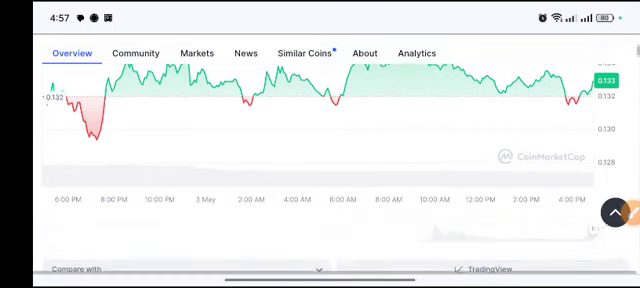
scroll(320, 180, "down", 5)
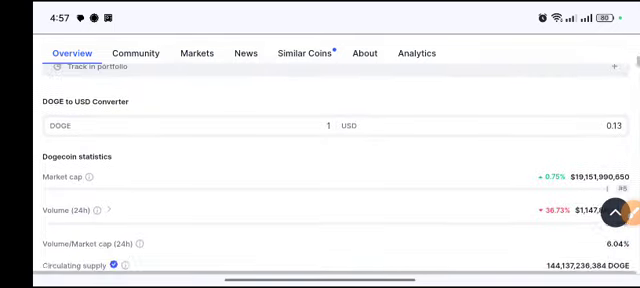
Circle the $19.15B market cap and $1.15B volume, add an arrow, then clear
left_click(632, 211)
left_click_drag(592, 112, 628, 180)
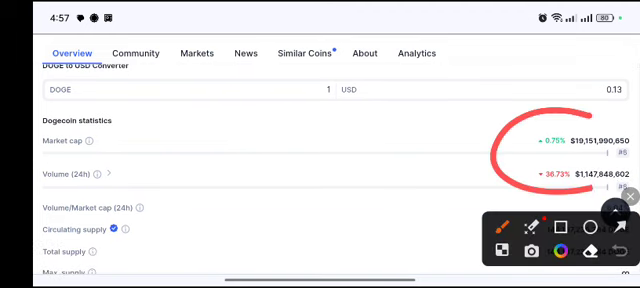
left_click_drag(312, 236, 486, 178)
mouse_move(443, 172)
left_mouse_down()
mouse_move(488, 178)
mouse_move(479, 201)
left_mouse_up()
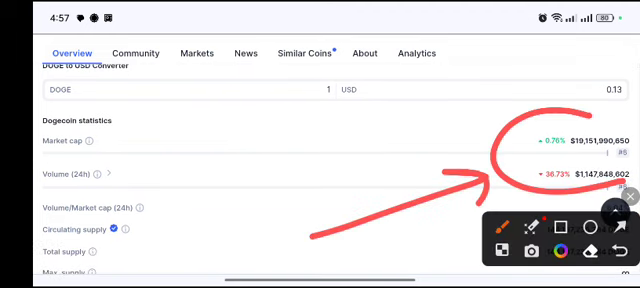
left_click(631, 196)
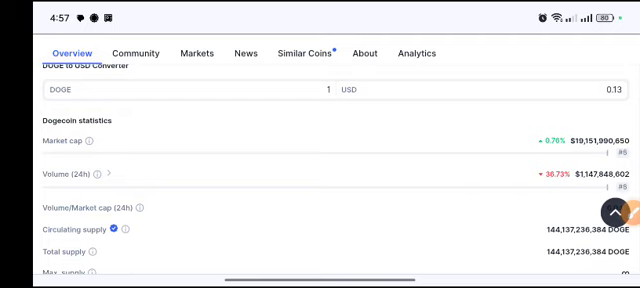
Loop the $19.15B market cap value in red, then clear the mark
left_click(632, 212)
mouse_move(612, 116)
left_mouse_down()
mouse_move(530, 110)
mouse_move(628, 142)
left_mouse_up()
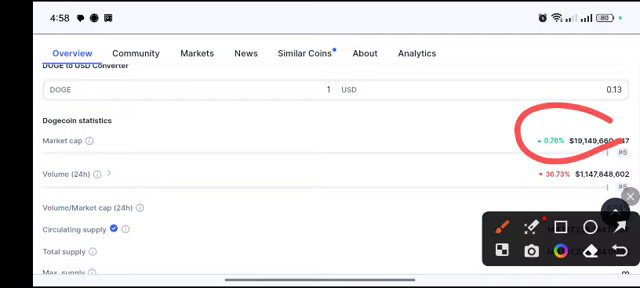
left_click(631, 196)
scroll(320, 160, "up", 10)
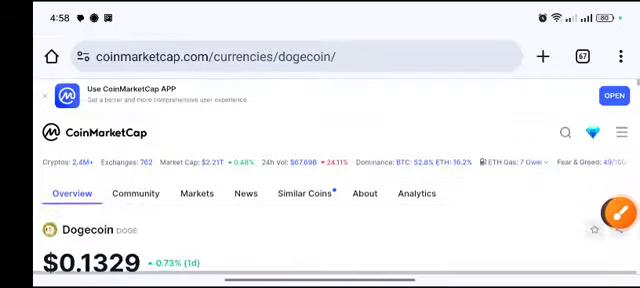
scroll(320, 160, "down", 2)
scroll(320, 160, "down", 3)
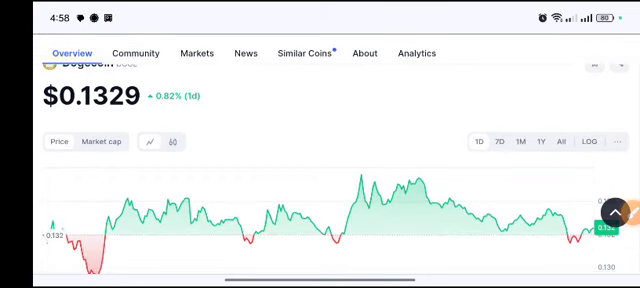
Draw a red loop around the 0.82% (1d) price change, then clear it
left_click(630, 212)
left_click_drag(268, 114, 218, 111)
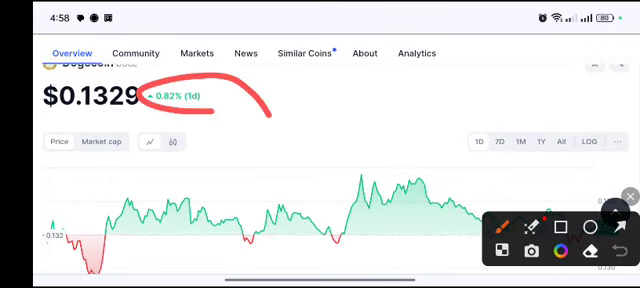
left_click(630, 196)
scroll(320, 160, "down", 3)
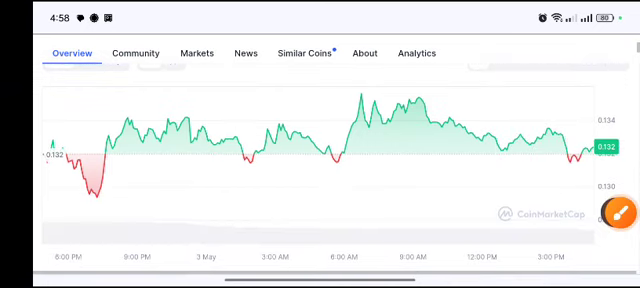
Loop the chart's right end near $0.132 in red, then clear it
left_click(619, 212)
left_click_drag(564, 170, 578, 174)
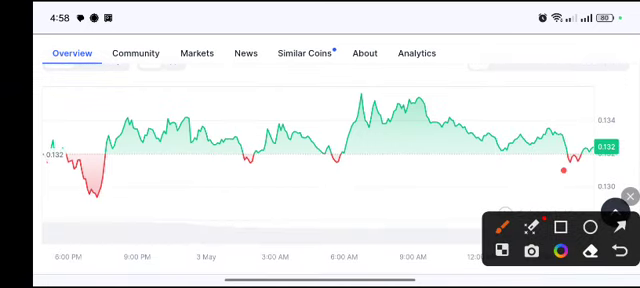
left_click(630, 196)
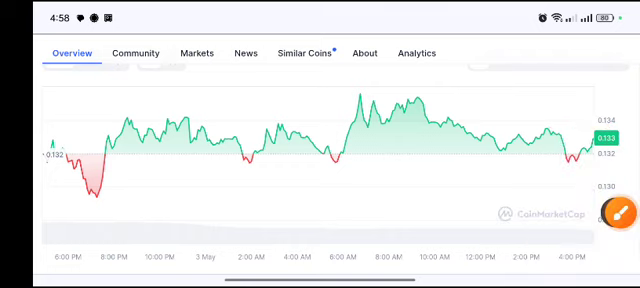
Draw a red upward arrow from the chart's $0.133 end, then clear it
left_click(619, 212)
mouse_move(566, 157)
left_mouse_down()
mouse_move(600, 140)
mouse_move(585, 74)
left_mouse_up()
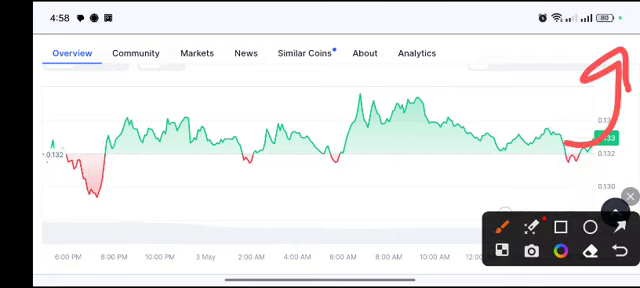
left_click(630, 196)
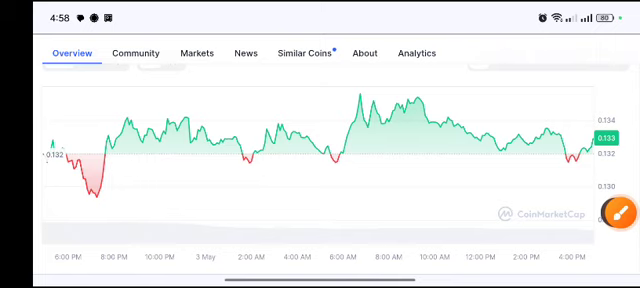
scroll(320, 150, "down", 2)
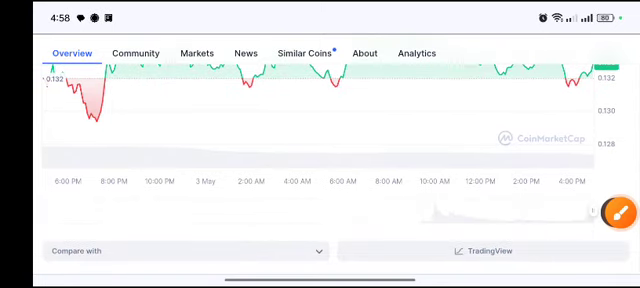
scroll(320, 150, "up", 4)
scroll(320, 150, "down", 2)
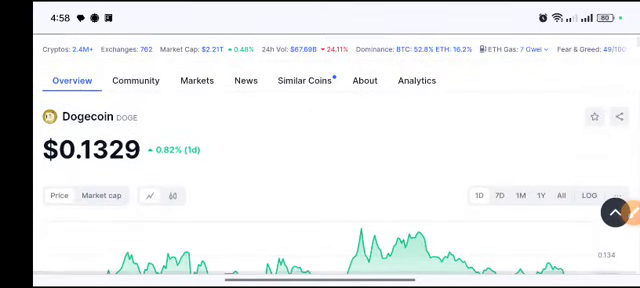